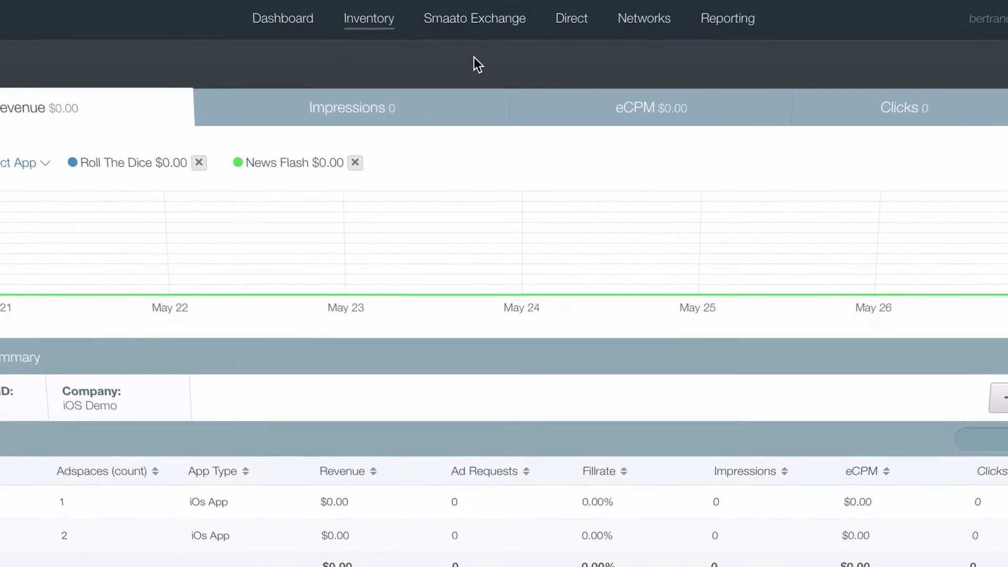
- In Smaato Exchange, set the SMX US line item to priority 10 and minimum CPM 0.5 USD, and disable Smaato Ad Network Demand
left_click(476, 22)
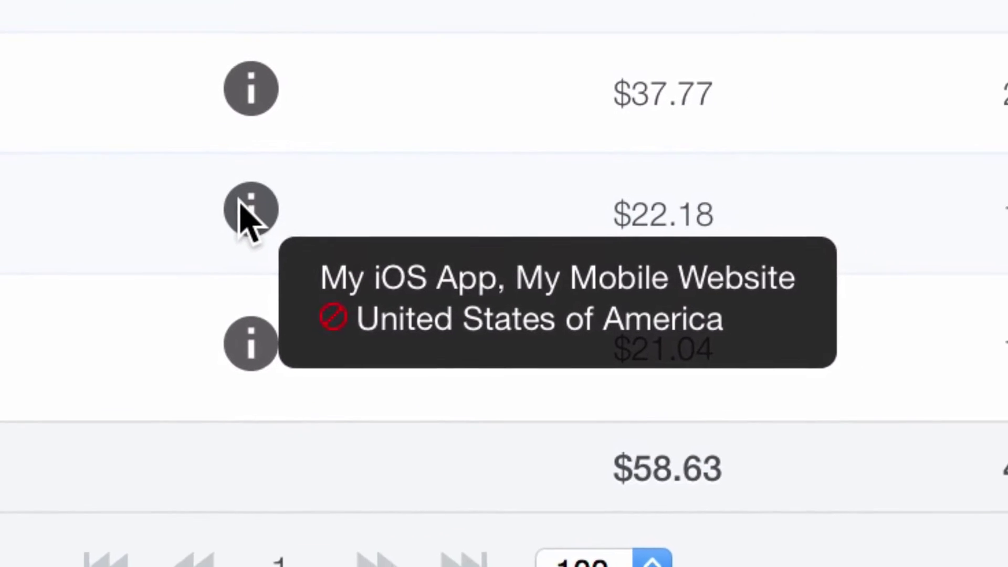
left_click(412, 21)
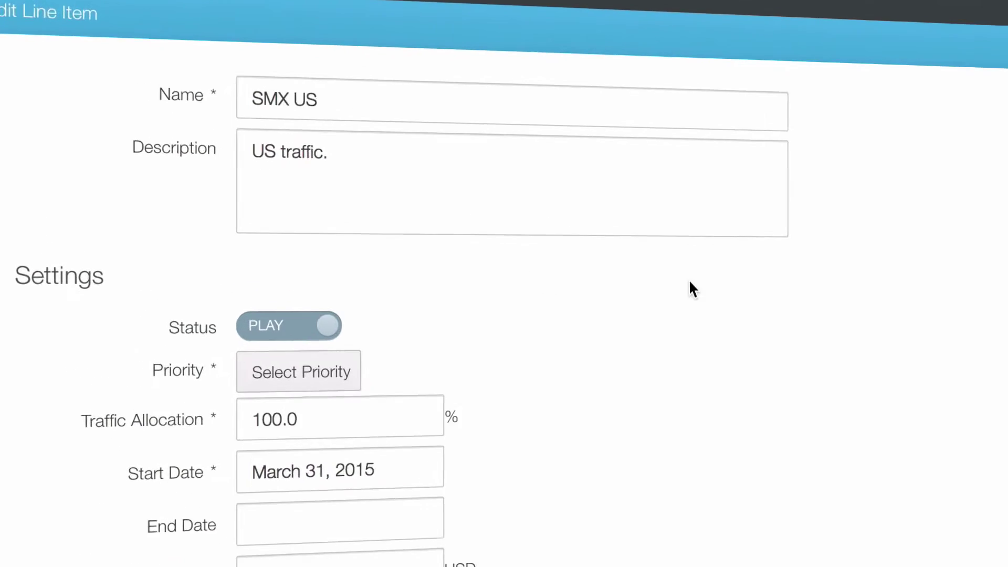
scroll(688, 288, "down", 3)
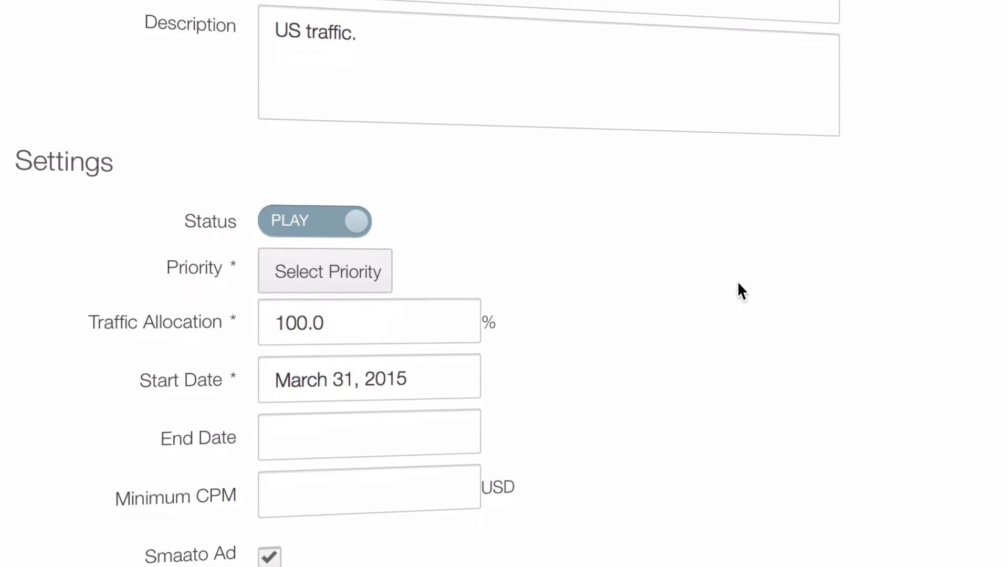
left_click(359, 263)
scroll(350, 418, "down", 2)
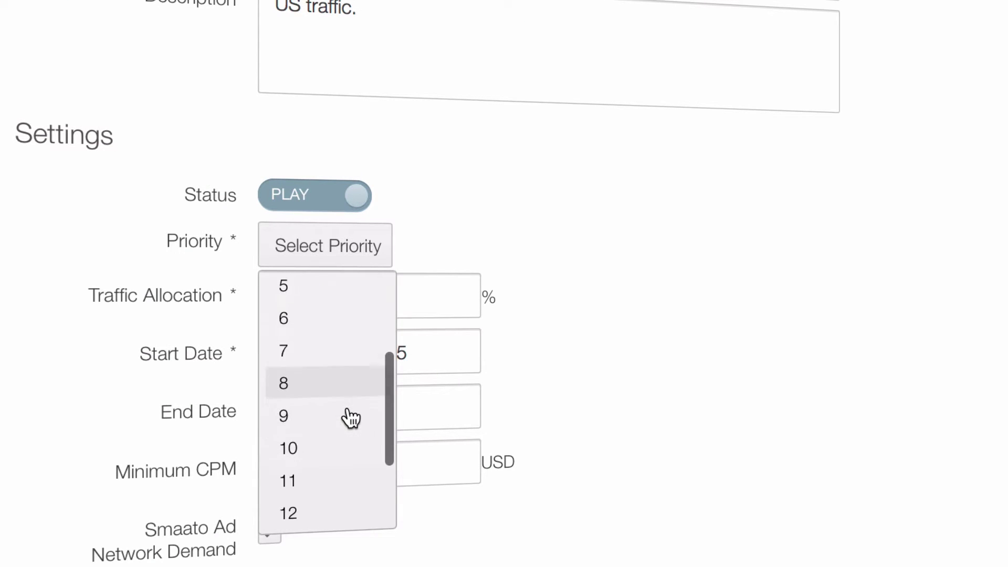
left_click(333, 448)
left_click(363, 465)
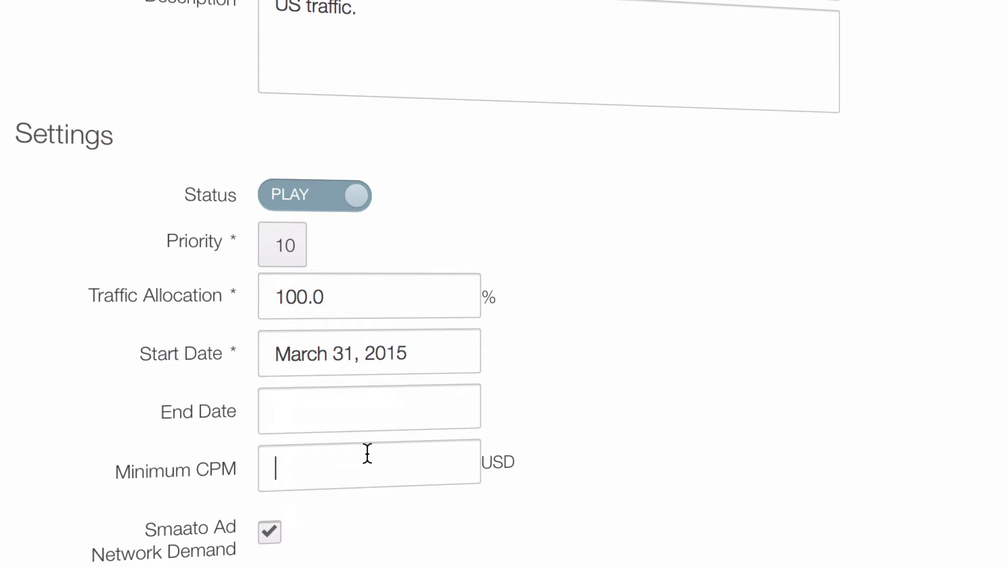
type("0.5")
left_click(270, 532)
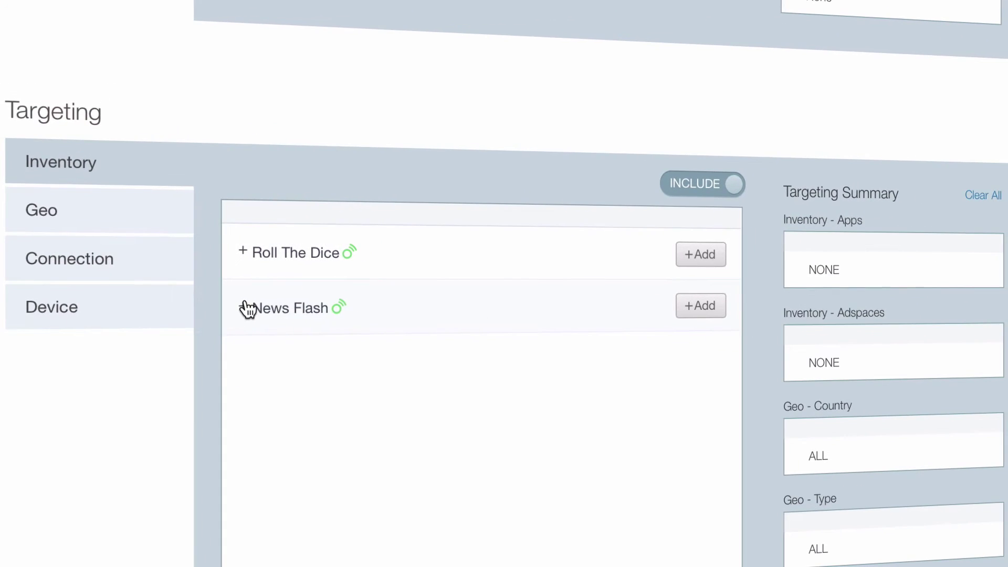
- Check the adspaces under News Flash and include the whole News Flash app in the line item's inventory targeting
left_click(244, 308)
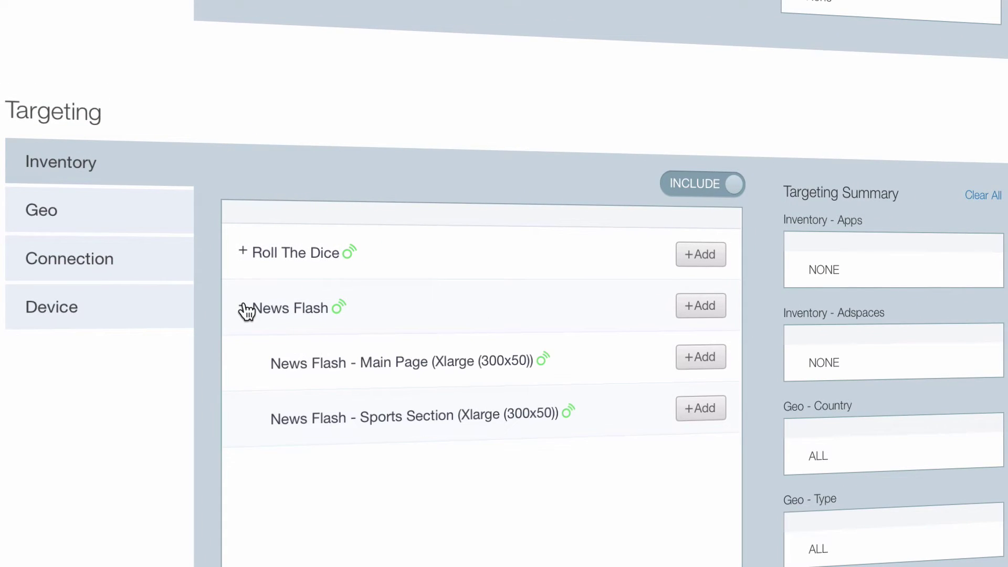
left_click(244, 308)
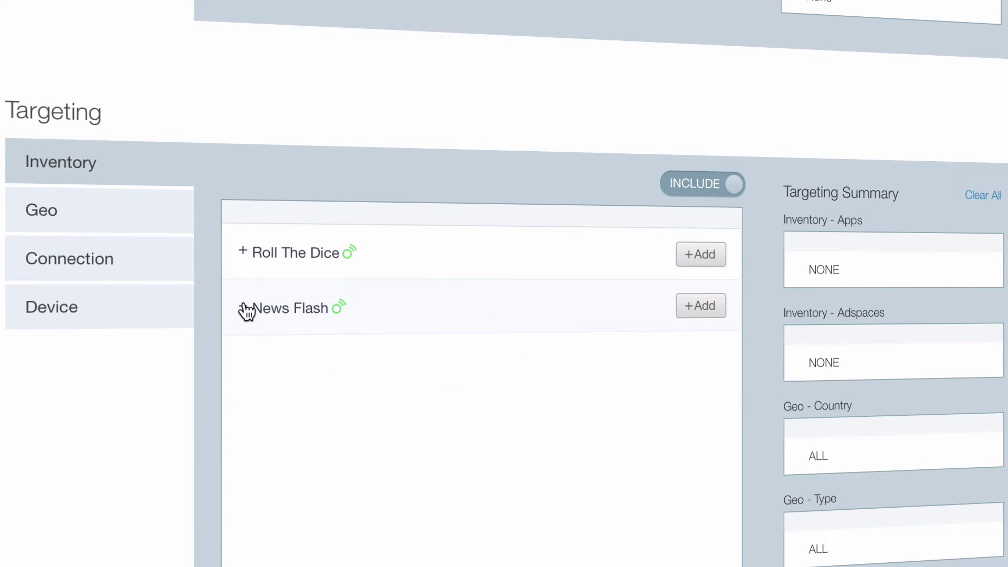
left_click(700, 306)
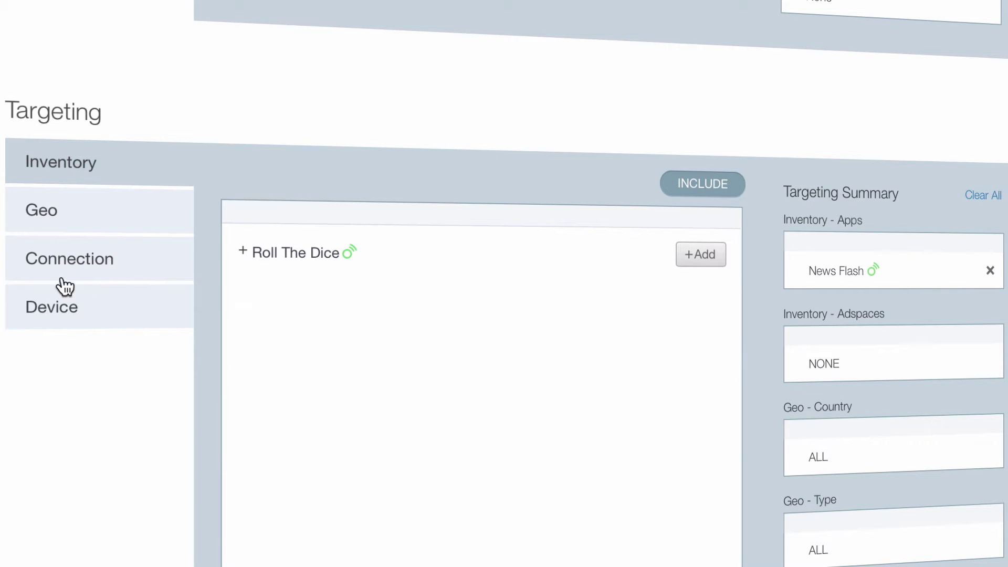
- Include United States of America in the country targeting, save the line item and start a new one
left_click(89, 226)
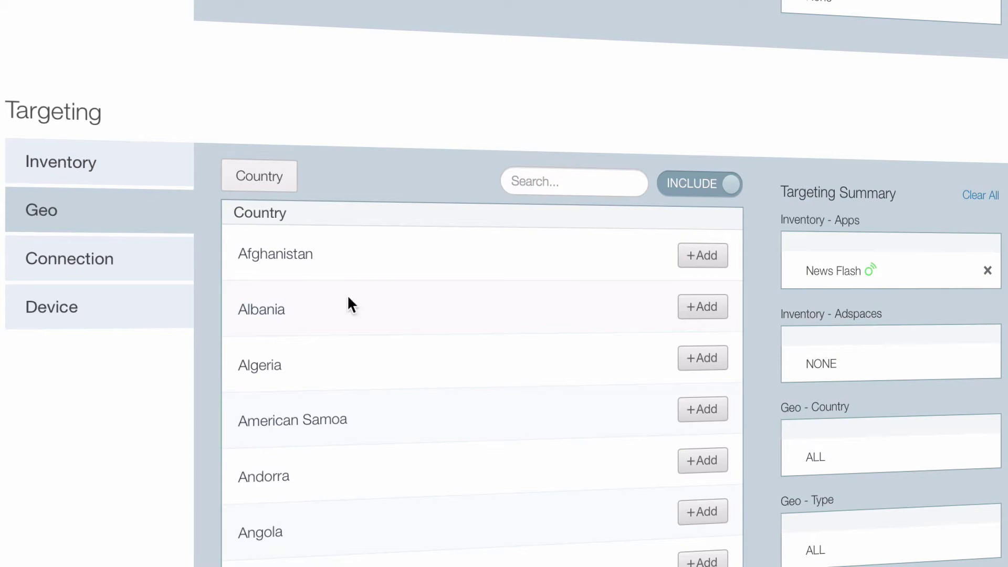
left_click(596, 182)
type("United")
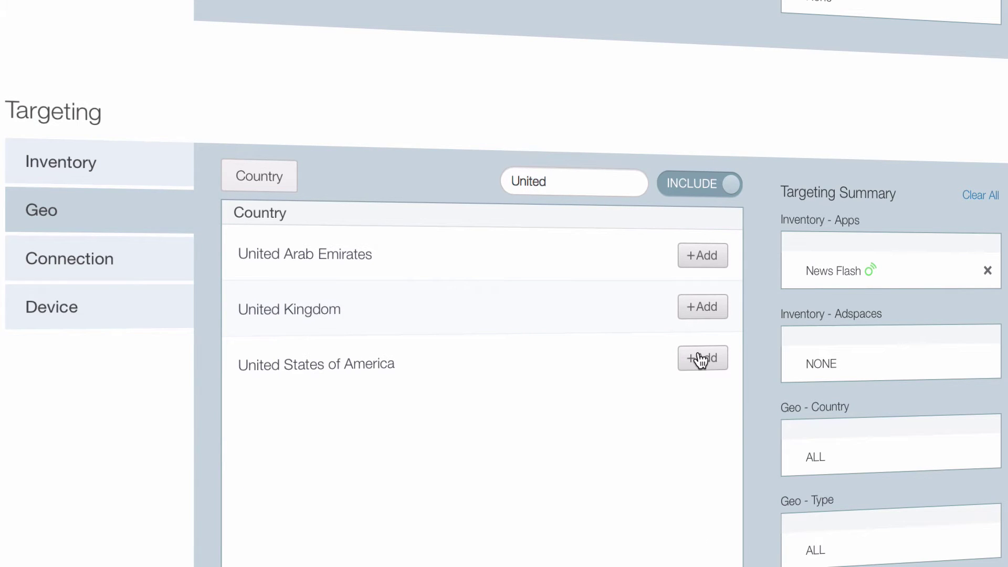
left_click(701, 358)
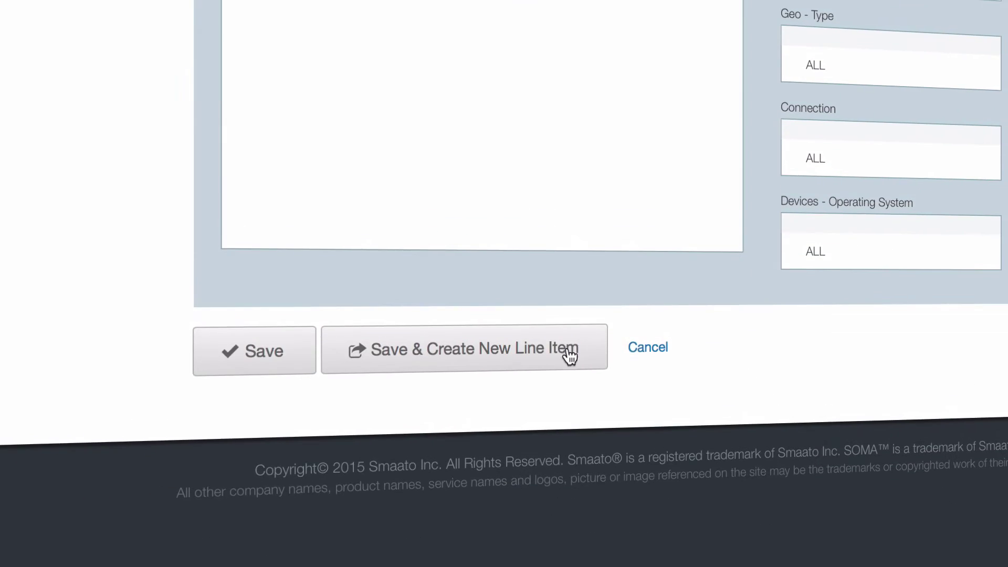
left_click(460, 357)
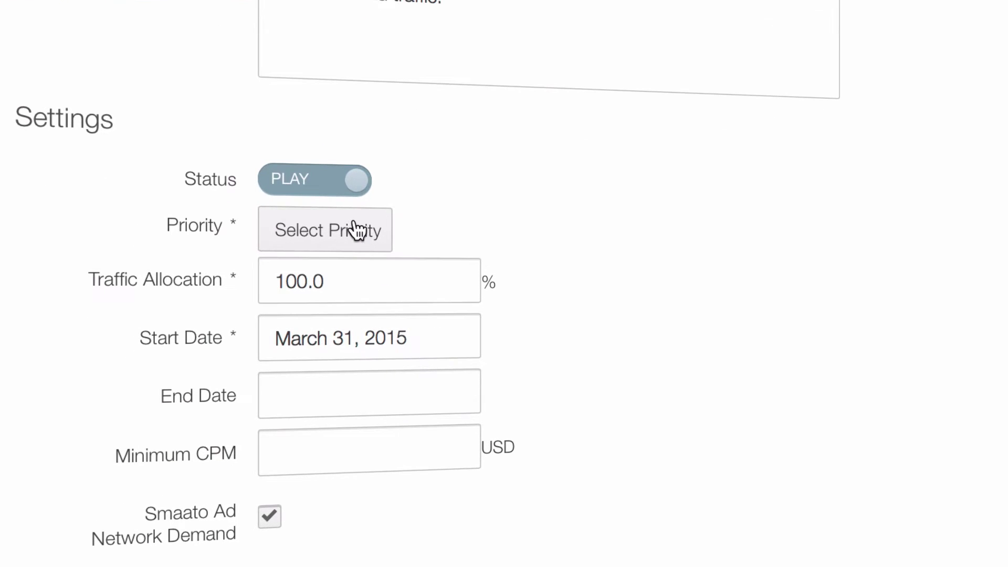
- Choose a priority for the new line item, set its minimum CPM to 0.3 USD and disable Smaato Ad Network Demand
left_click(362, 235)
scroll(331, 371, "down", 3)
left_click(326, 411)
left_click(367, 454)
type("0.3")
left_click(266, 512)
- Include the News Flash app in the second line item's inventory targeting
scroll(719, 401, "down", 5)
scroll(720, 397, "down", 8)
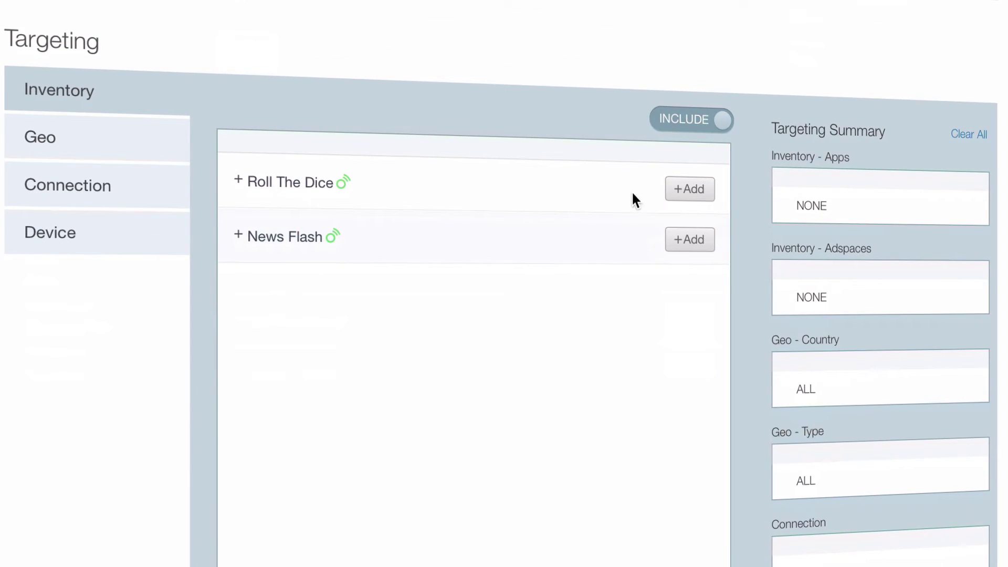
left_click(689, 240)
- Exclude United States of America in the second line item's country targeting and save the line item
left_click(109, 147)
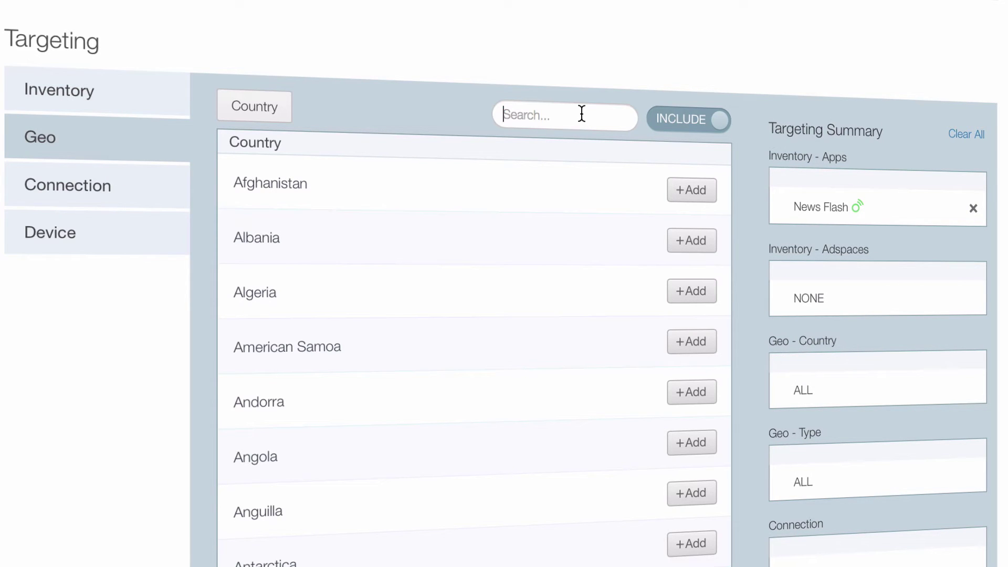
left_click(687, 123)
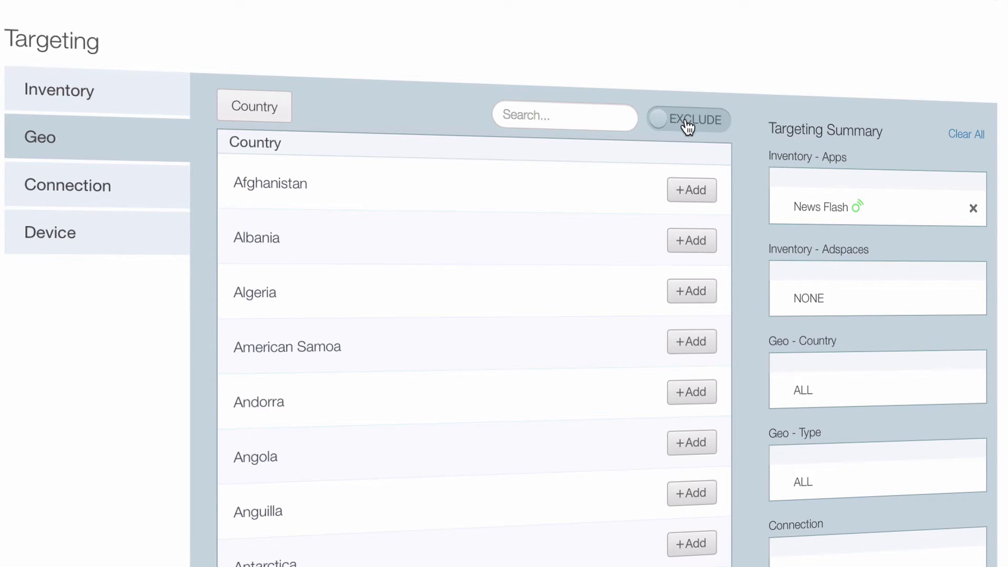
left_click(569, 112)
type("United")
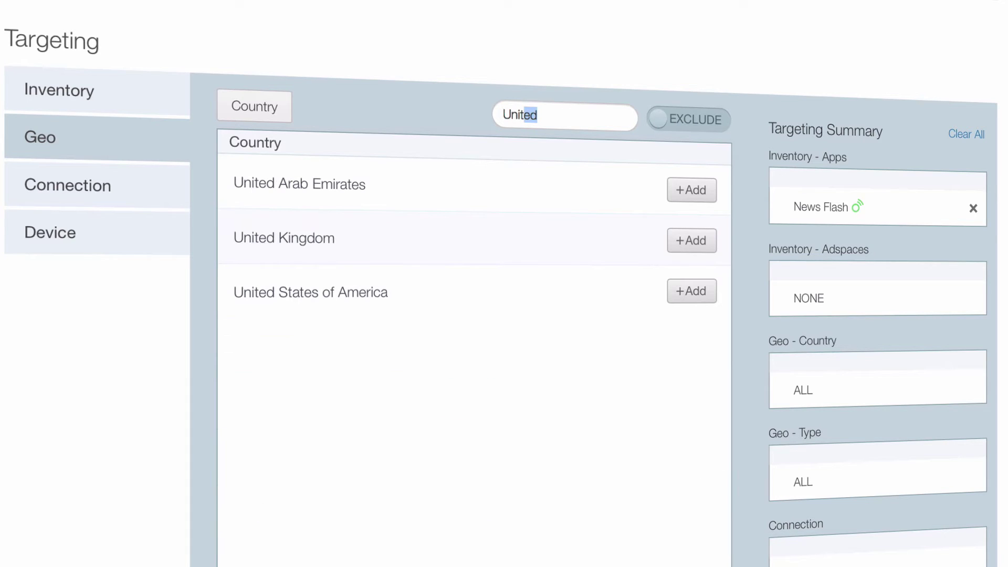
left_click(680, 293)
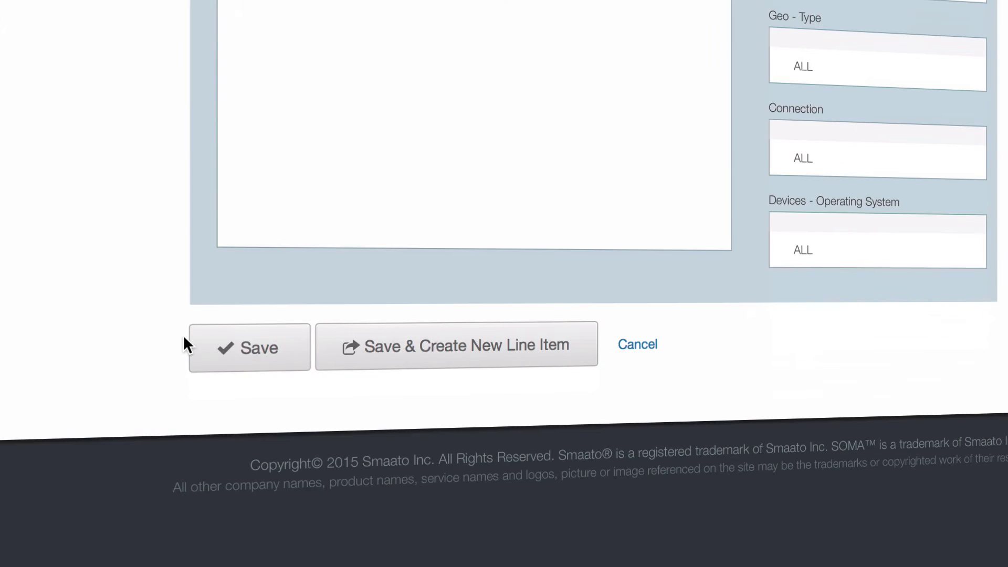
left_click(245, 348)
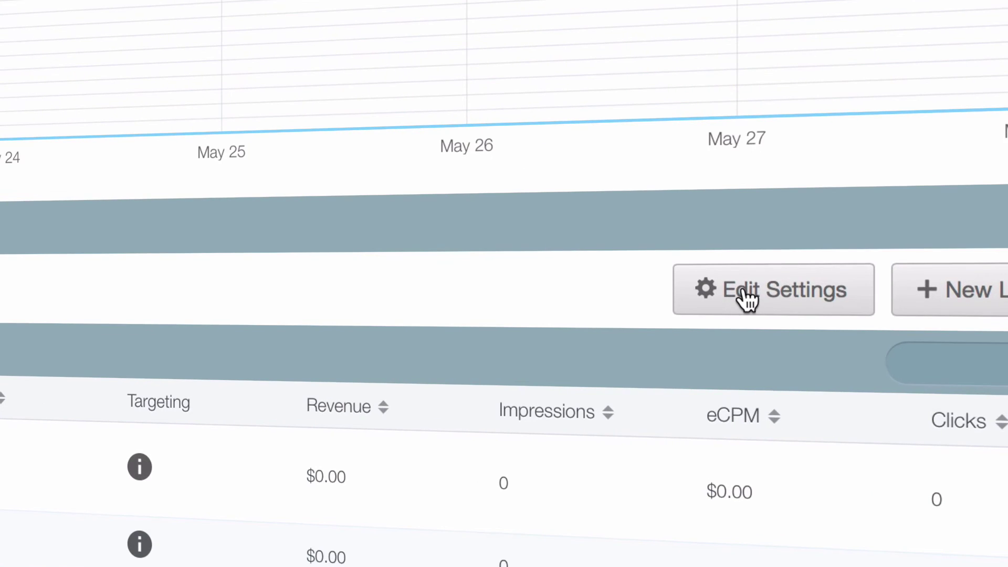
left_click(743, 286)
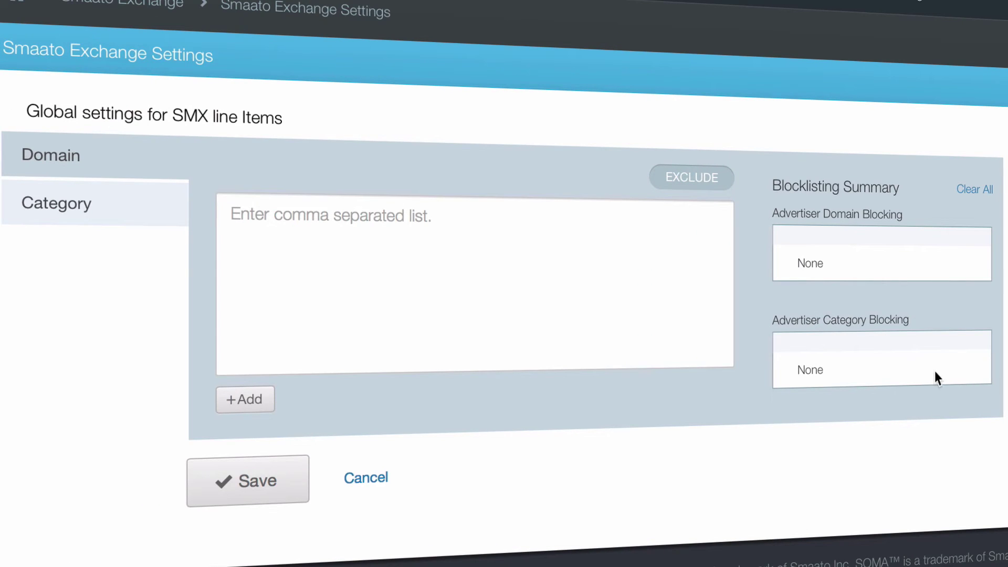
left_click(620, 270)
type("www.hotnews.ly")
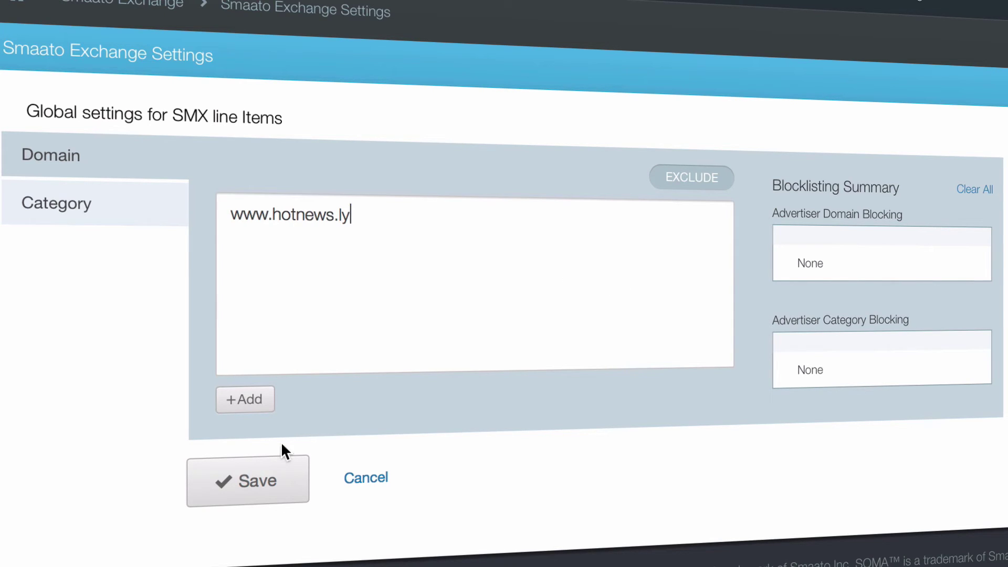
left_click(248, 407)
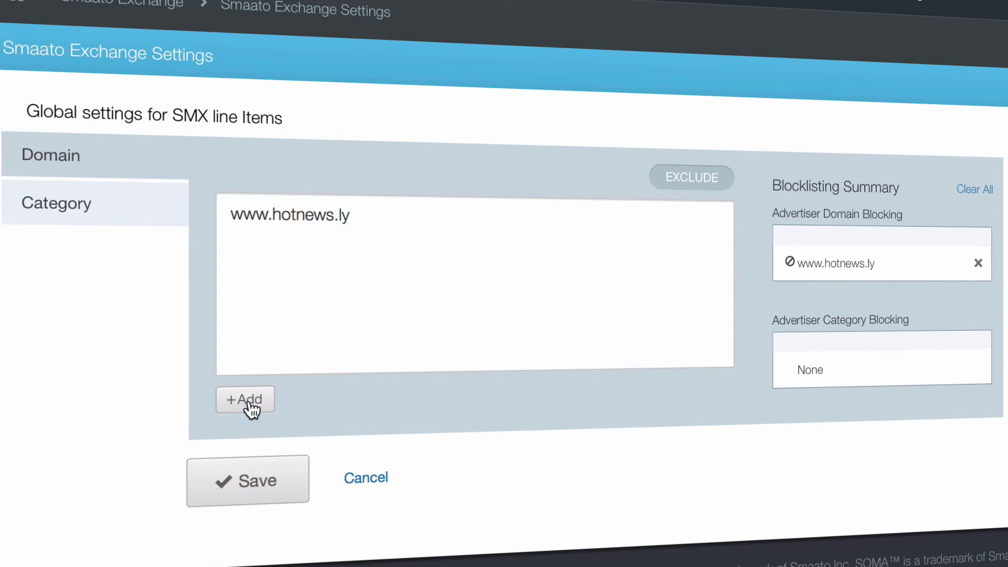
left_click(248, 502)
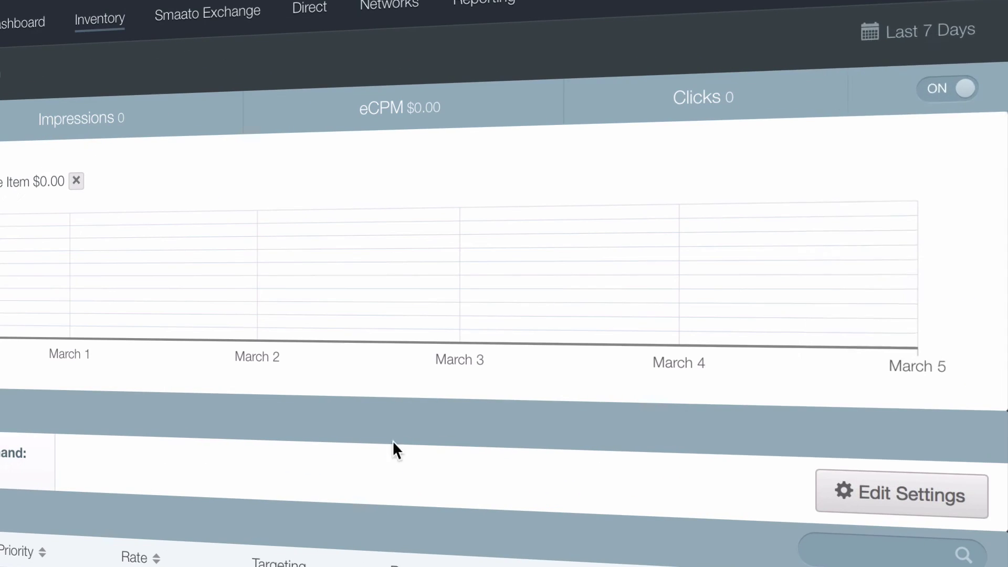
- Open the Smaato Wiki from the account options
left_click(904, 2)
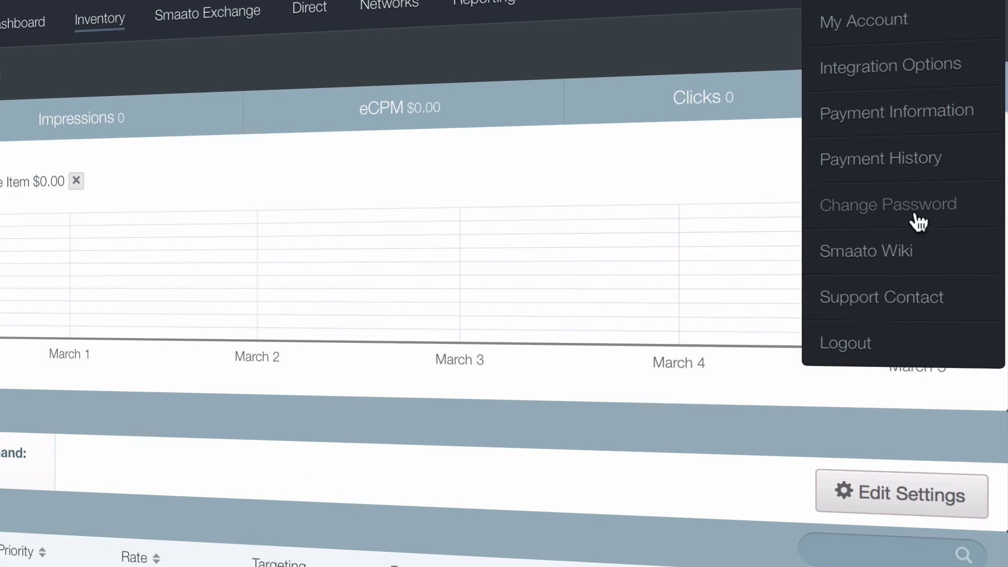
left_click(910, 254)
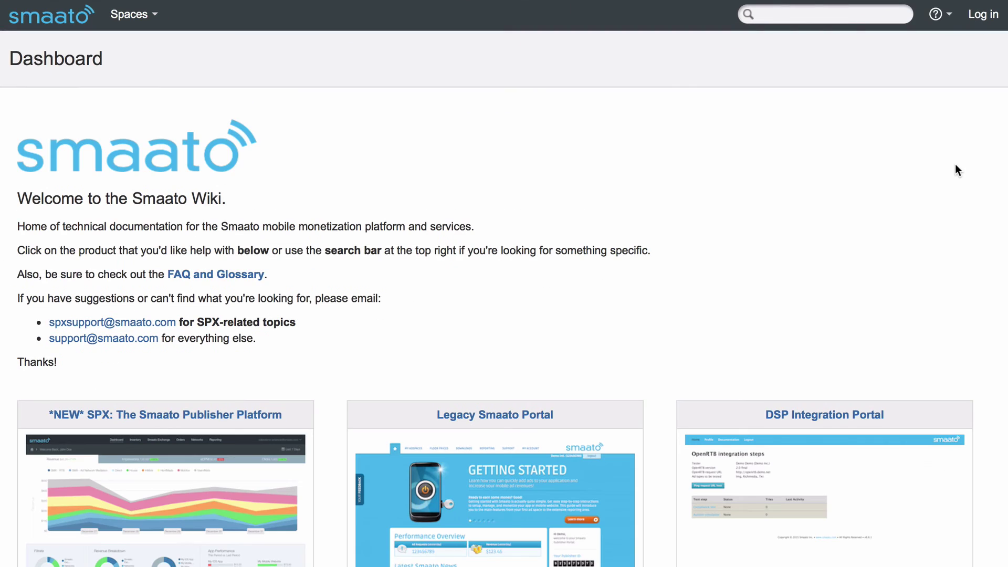